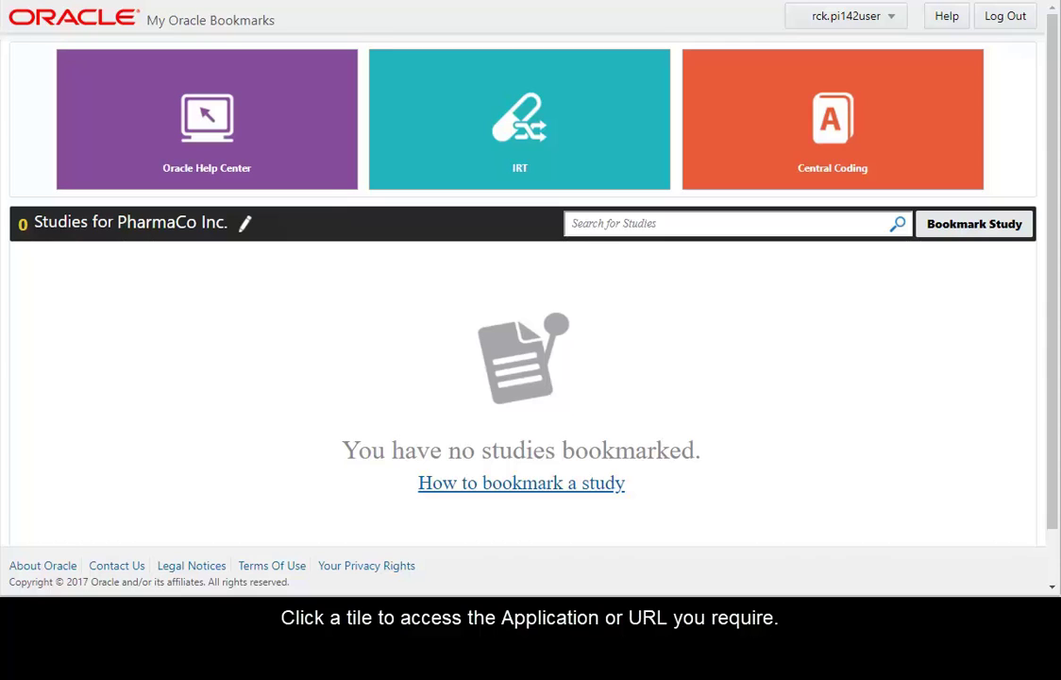
Open the Oracle Help Center from the bookmarks page and close its window again
click(205, 131)
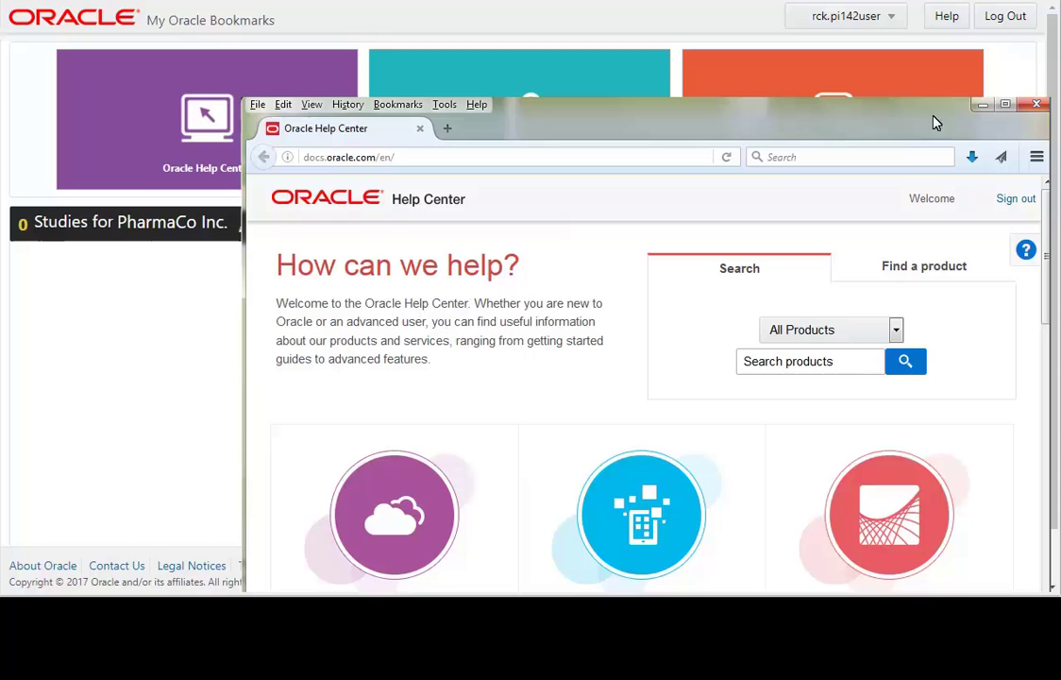
click(1035, 105)
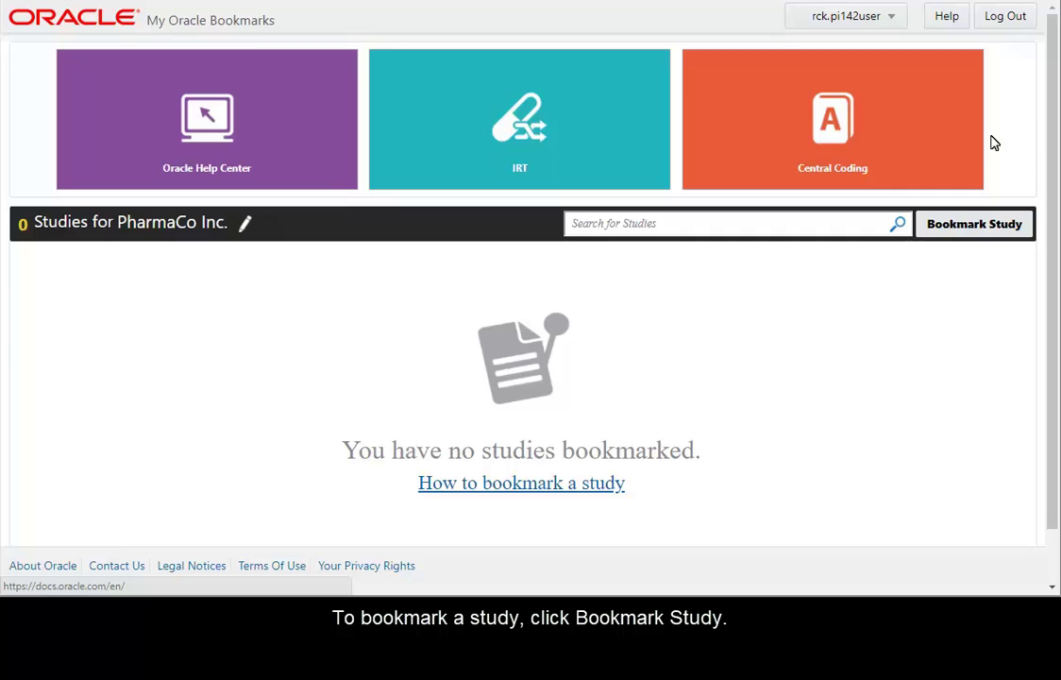
Open the study bookmarking dialog and search the available studies for ORCL
click(978, 227)
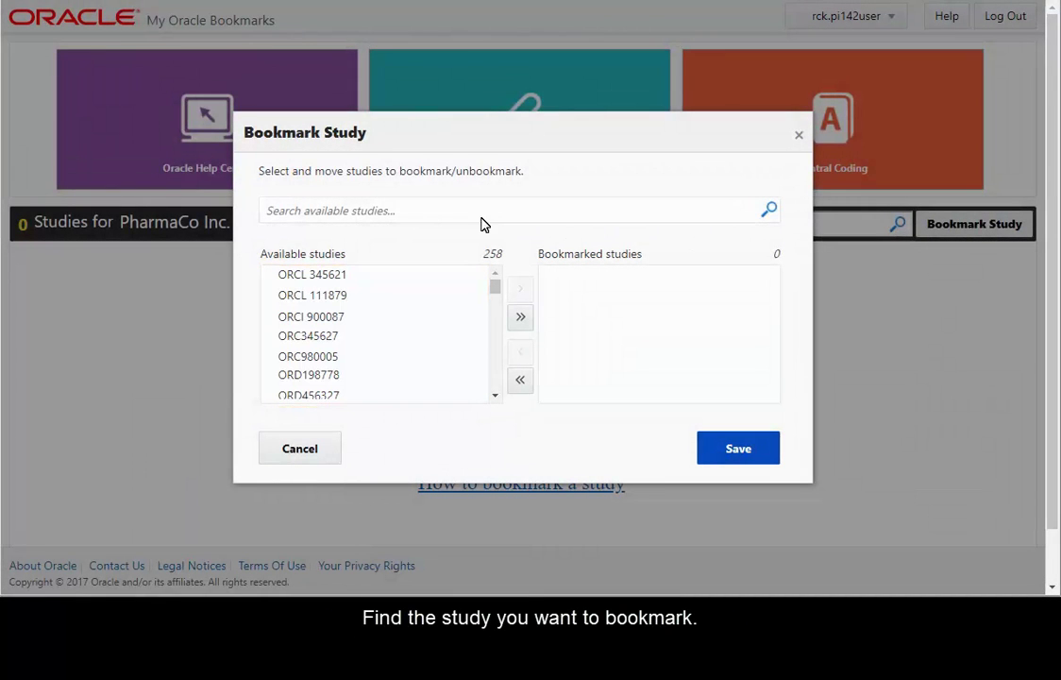
click(395, 210)
text(ORCL)
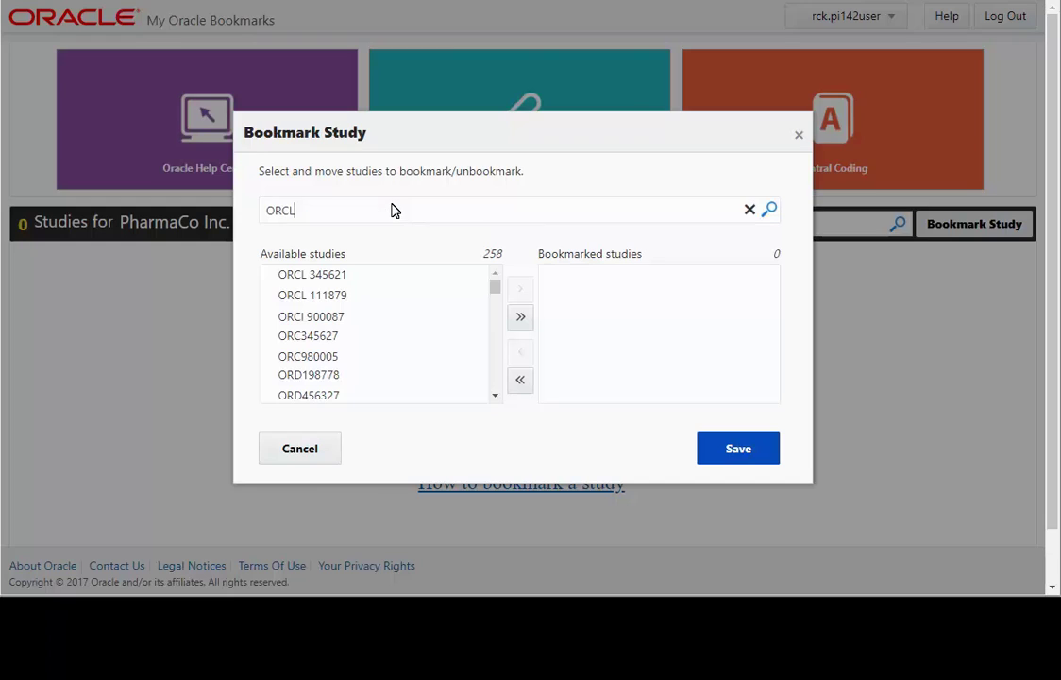
click(770, 211)
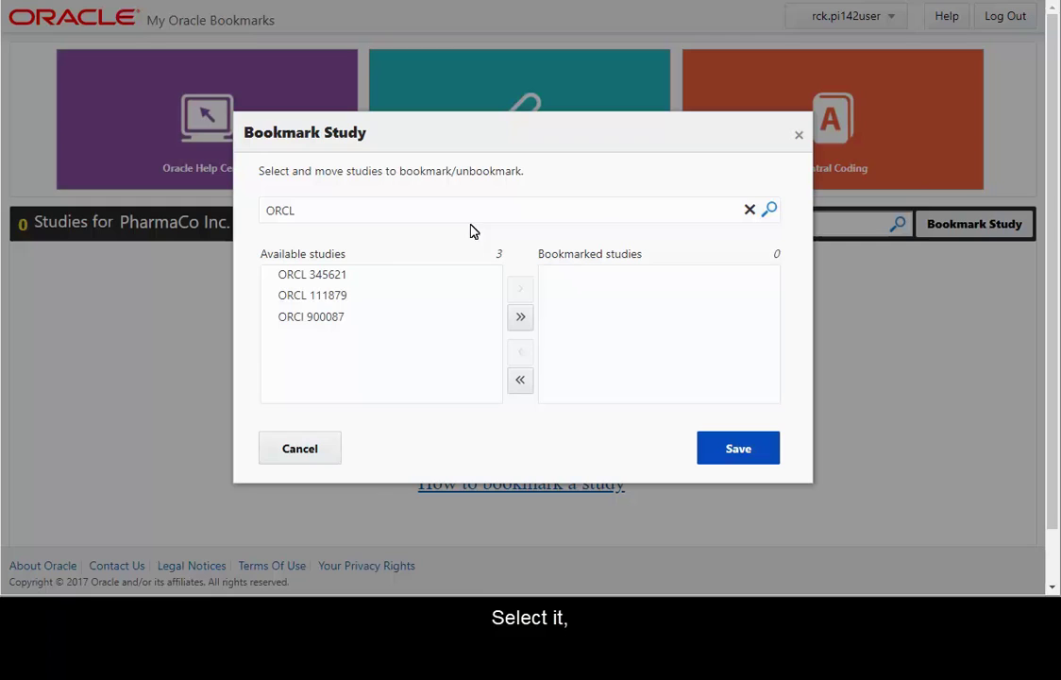
Bookmark ORCL 345621, add all remaining available studies in the filtered list to the bookmarks, and save the selection
click(332, 279)
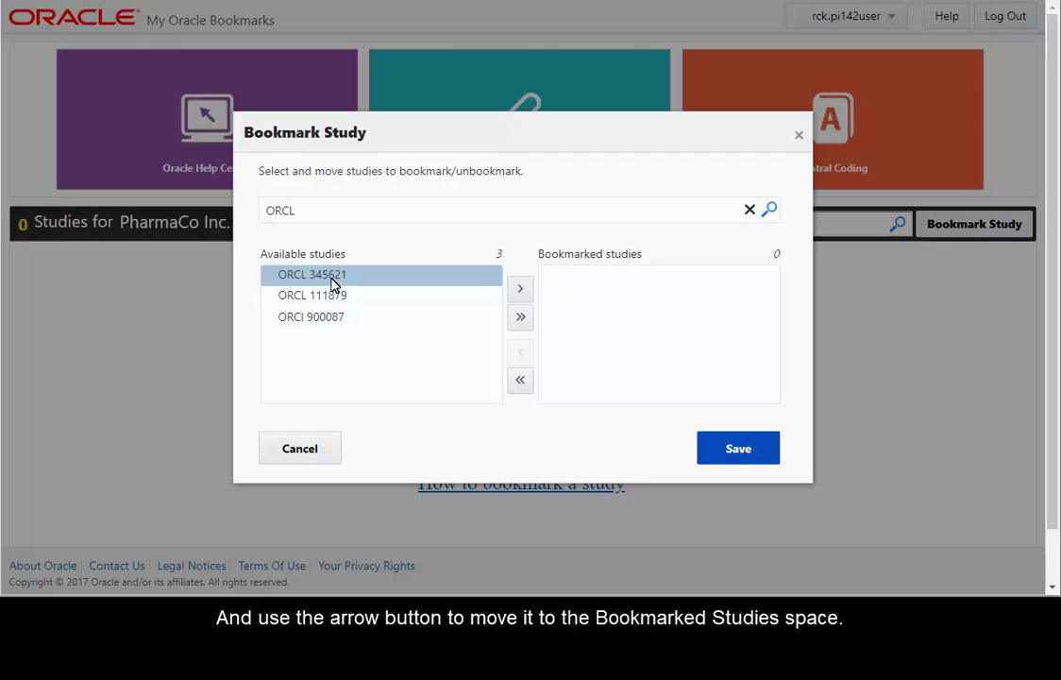
click(522, 291)
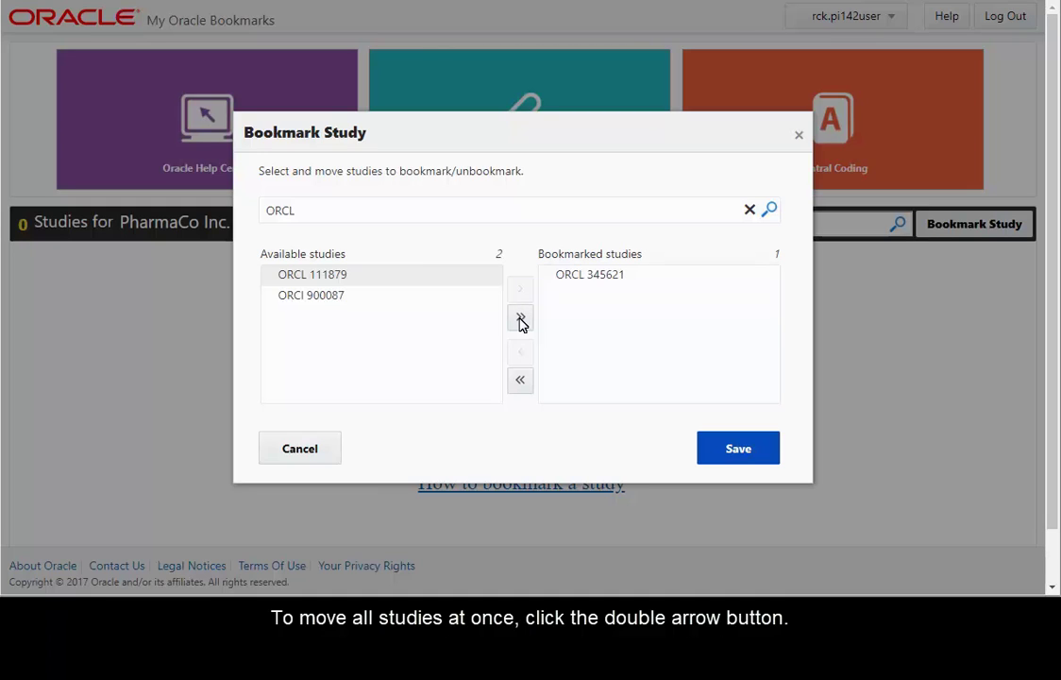
click(520, 318)
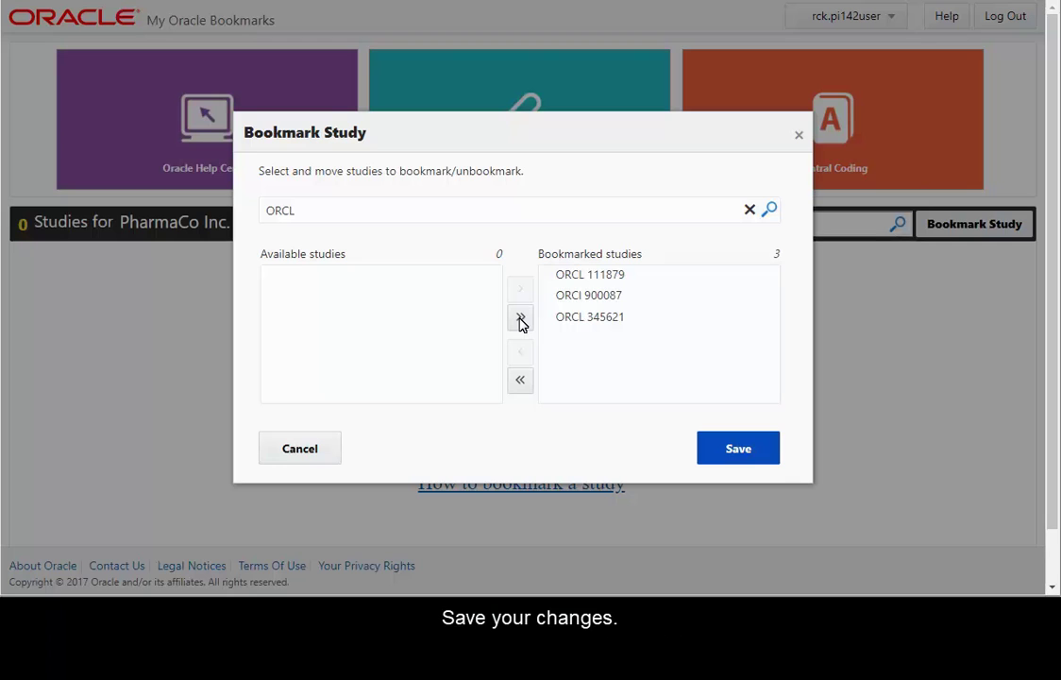
click(738, 449)
click(736, 447)
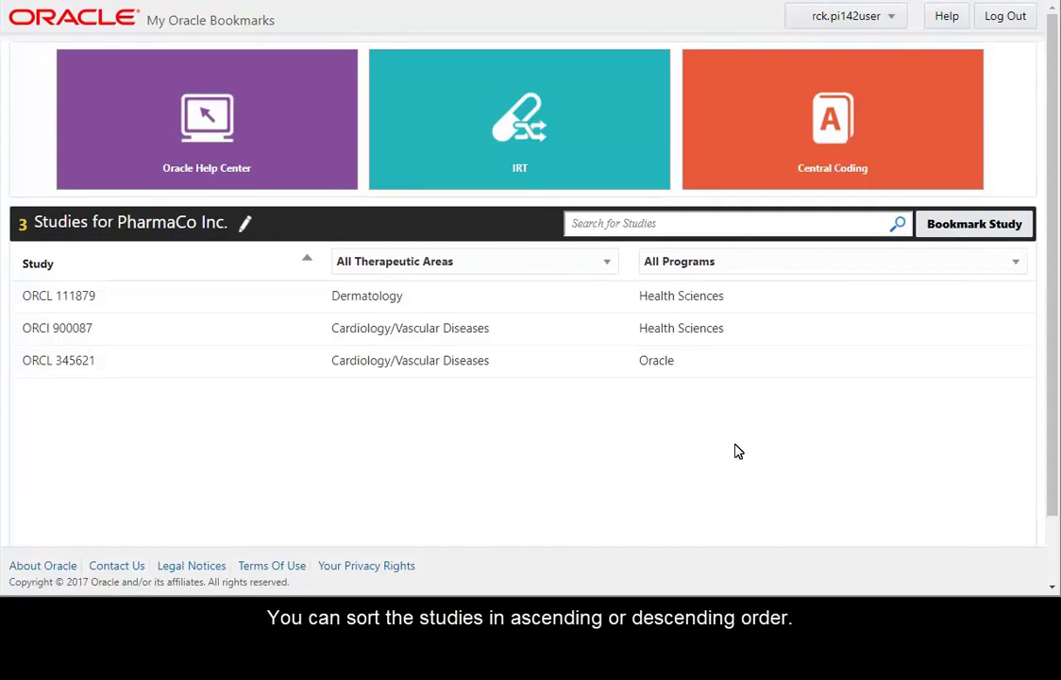
Change the sort order of the bookmarked studies and filter them by Cardiology/Vascular Diseases and the Health Sciences program
click(309, 263)
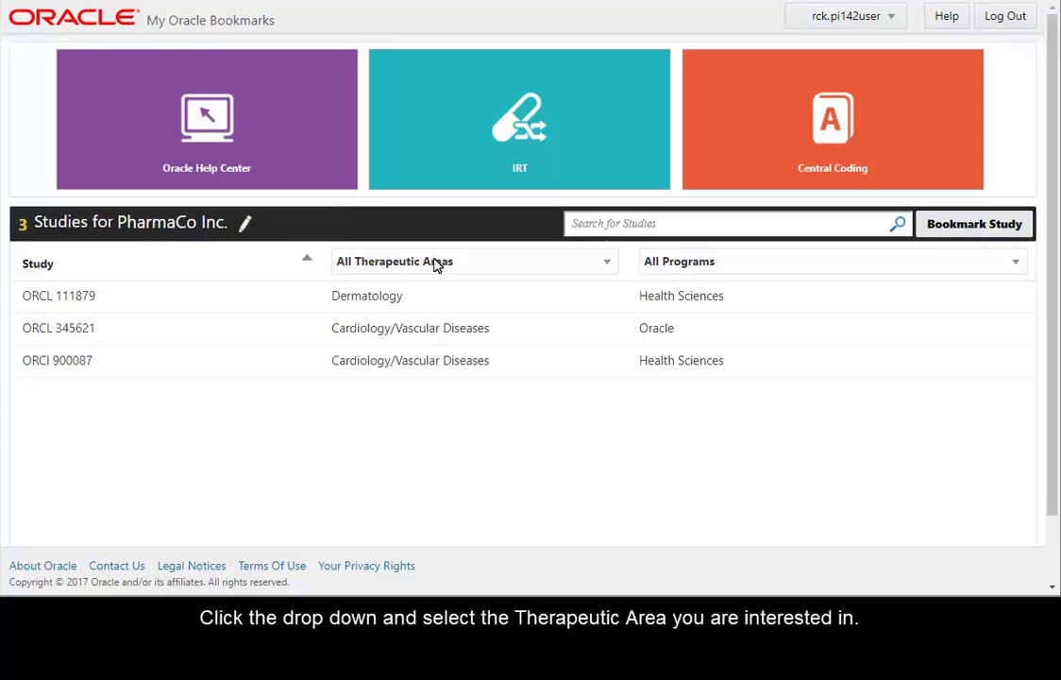
click(609, 263)
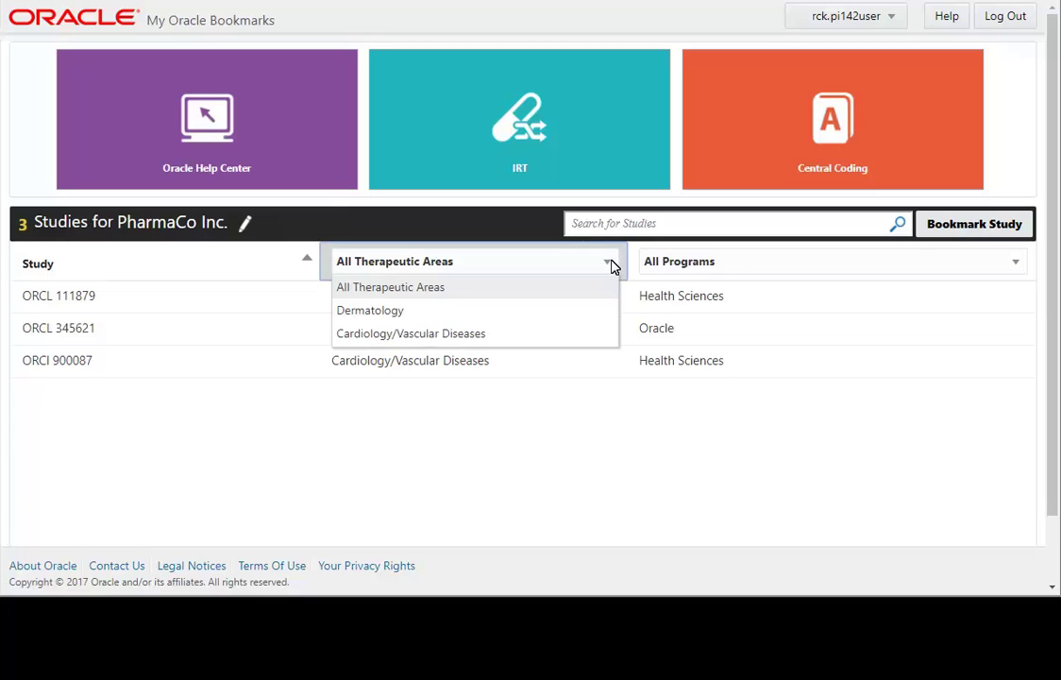
click(374, 334)
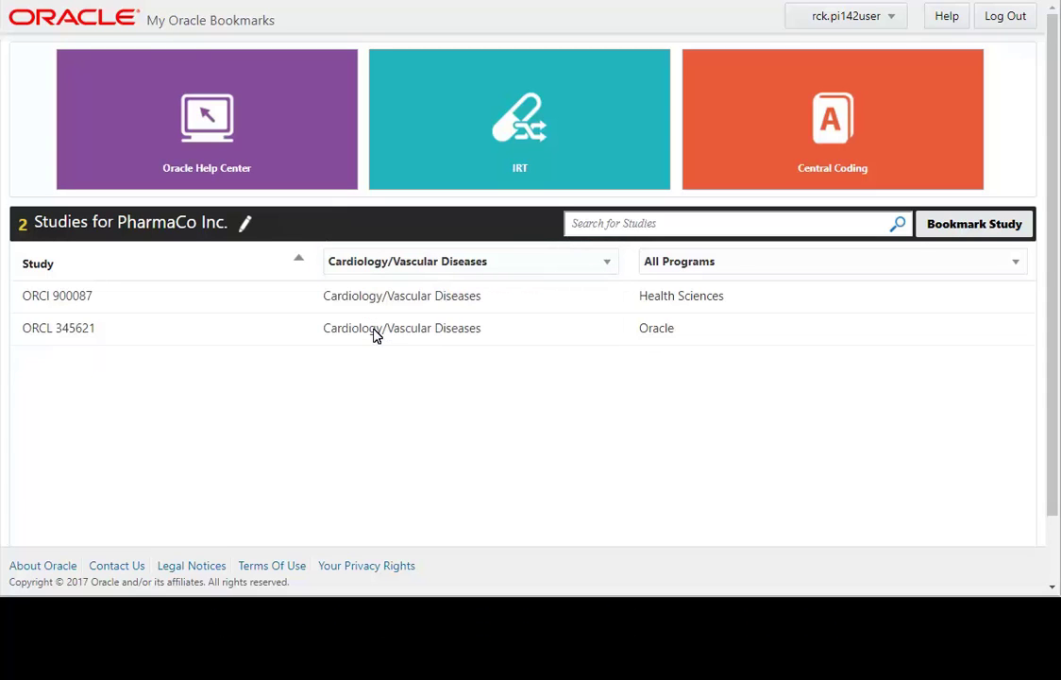
click(1018, 264)
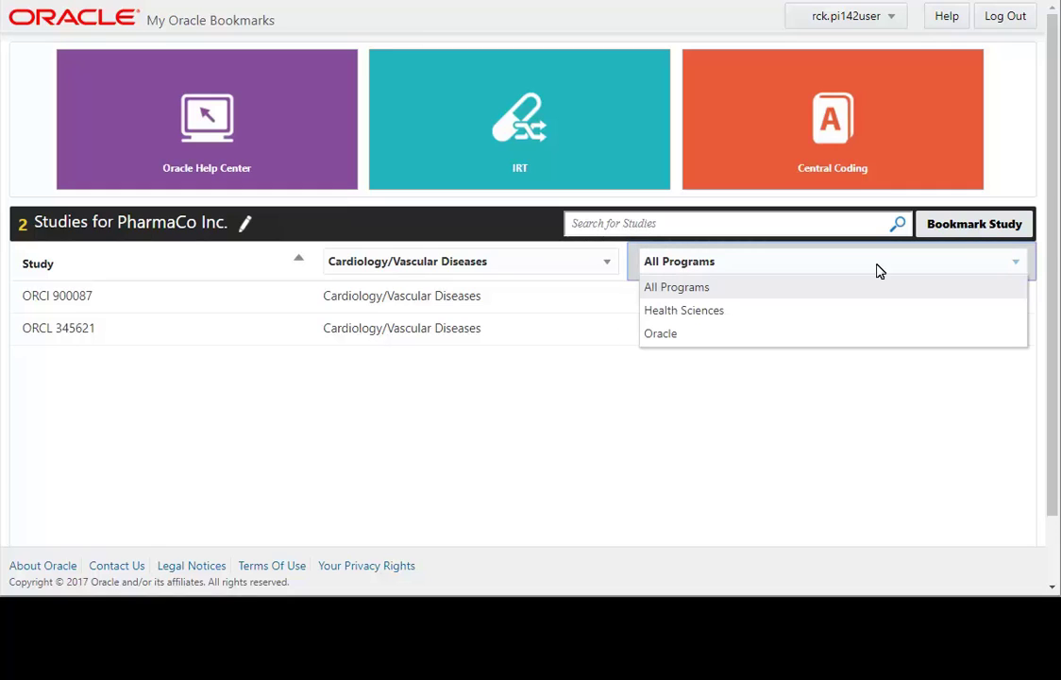
click(685, 311)
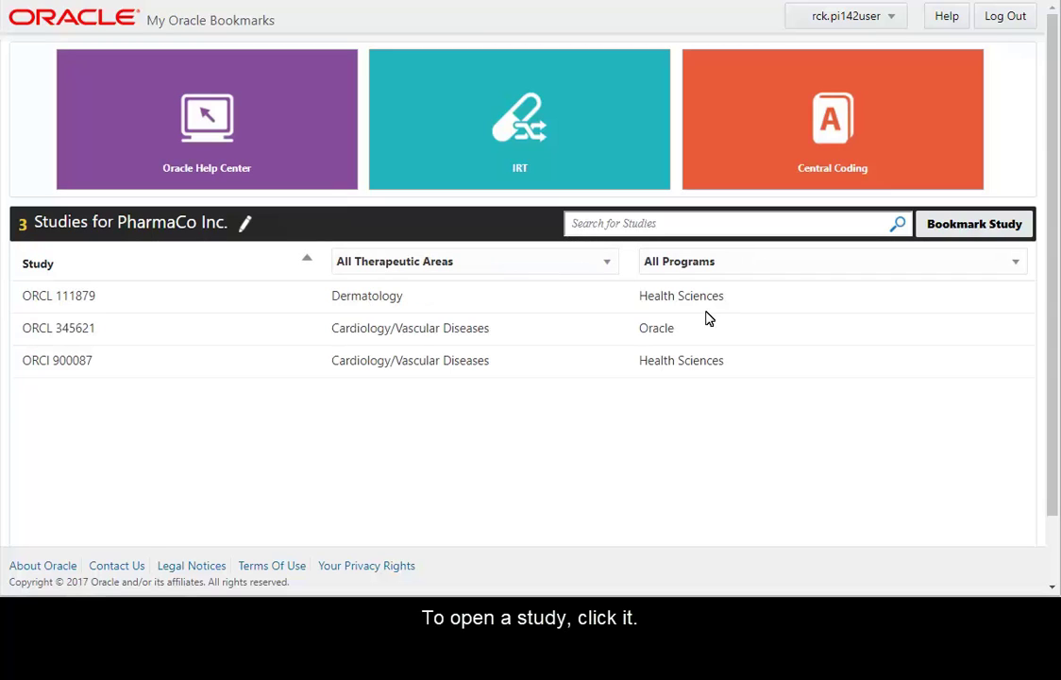
View the details of study ORCL 345621 and close them
click(67, 331)
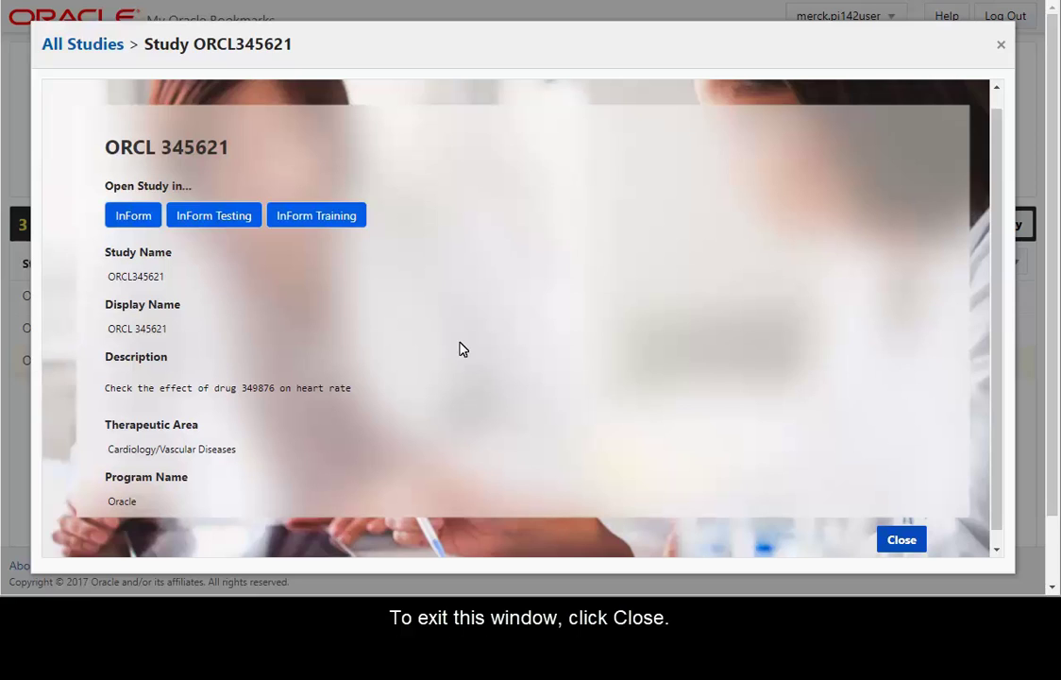
click(902, 541)
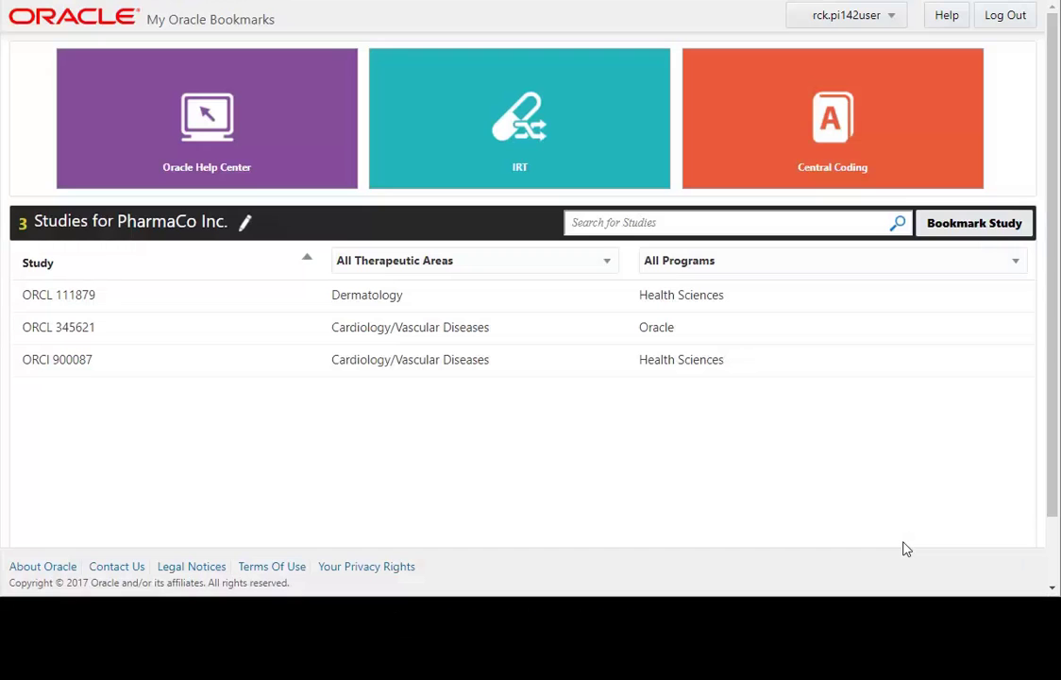
Go to account management in Identity Self Service and open the profile's My Information page
click(891, 17)
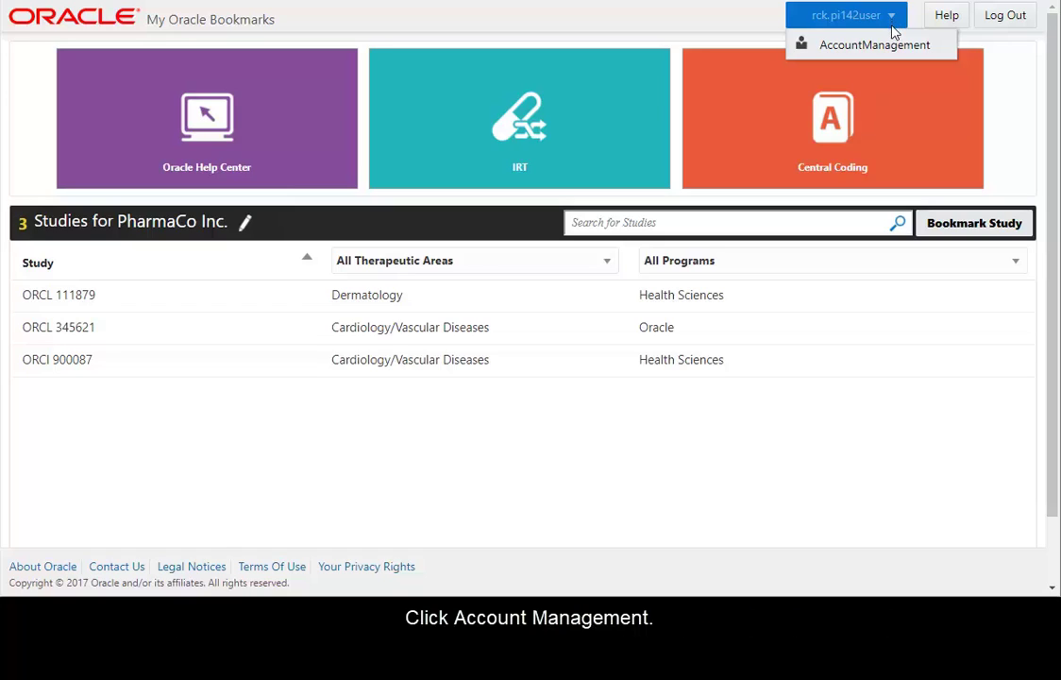
click(875, 45)
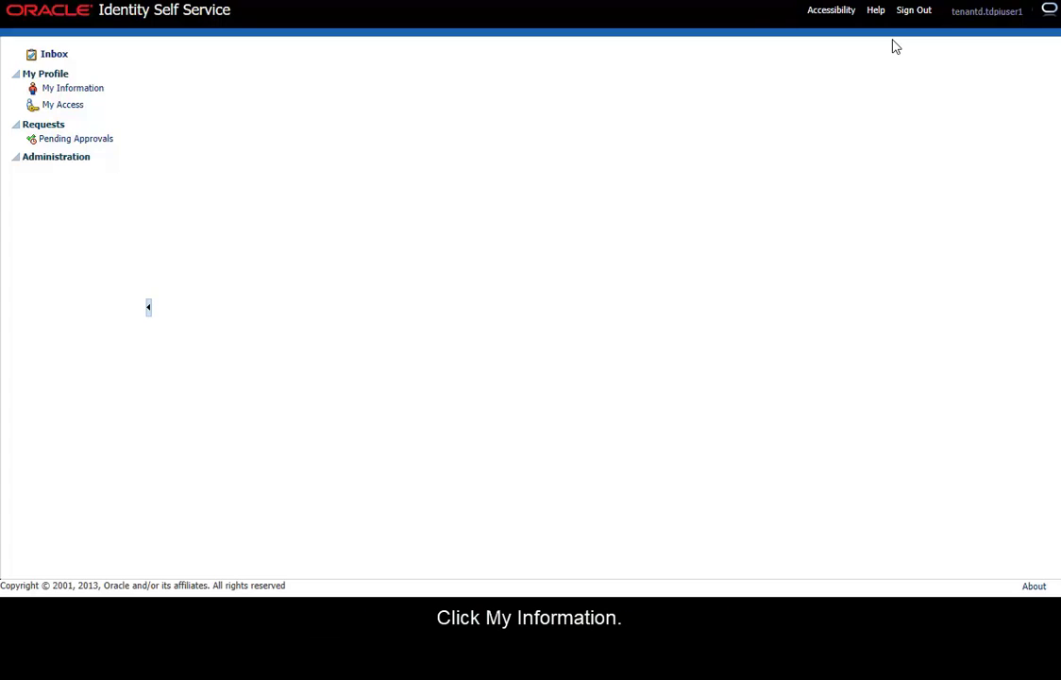
click(67, 91)
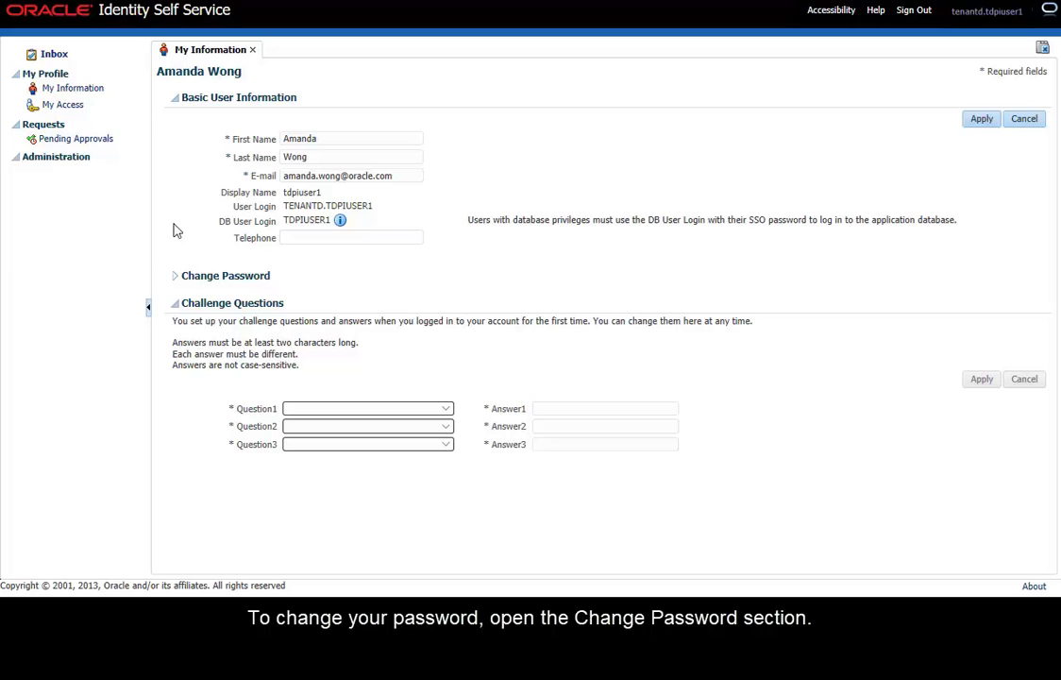
Change the account password by entering the old password and the confirmed new password, apply it, and collapse the password section
click(177, 278)
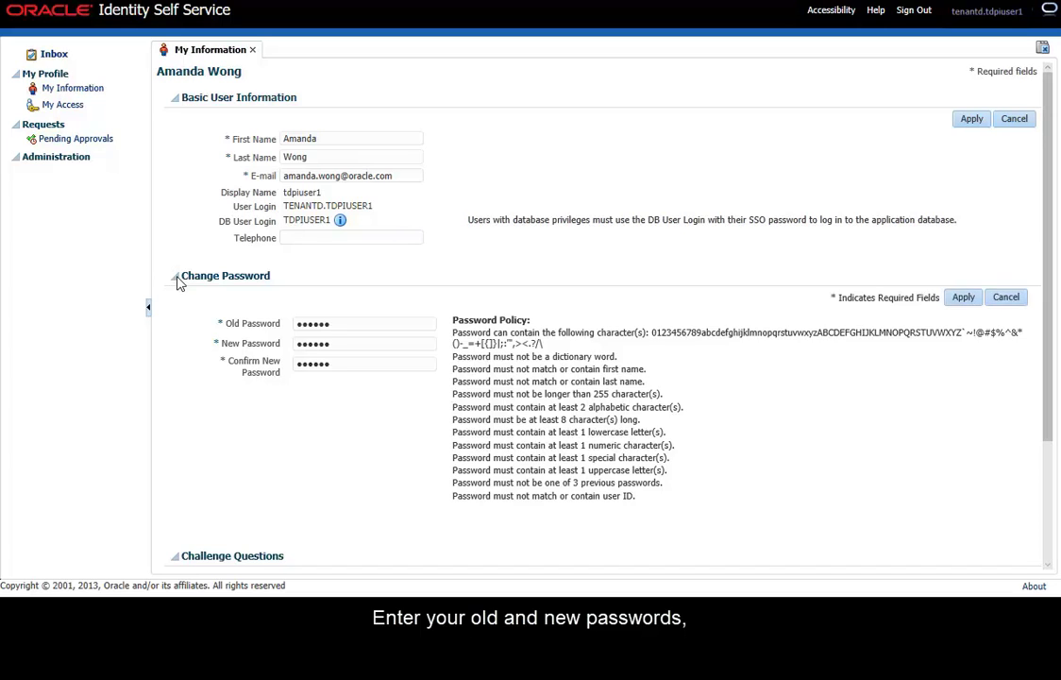
click(959, 299)
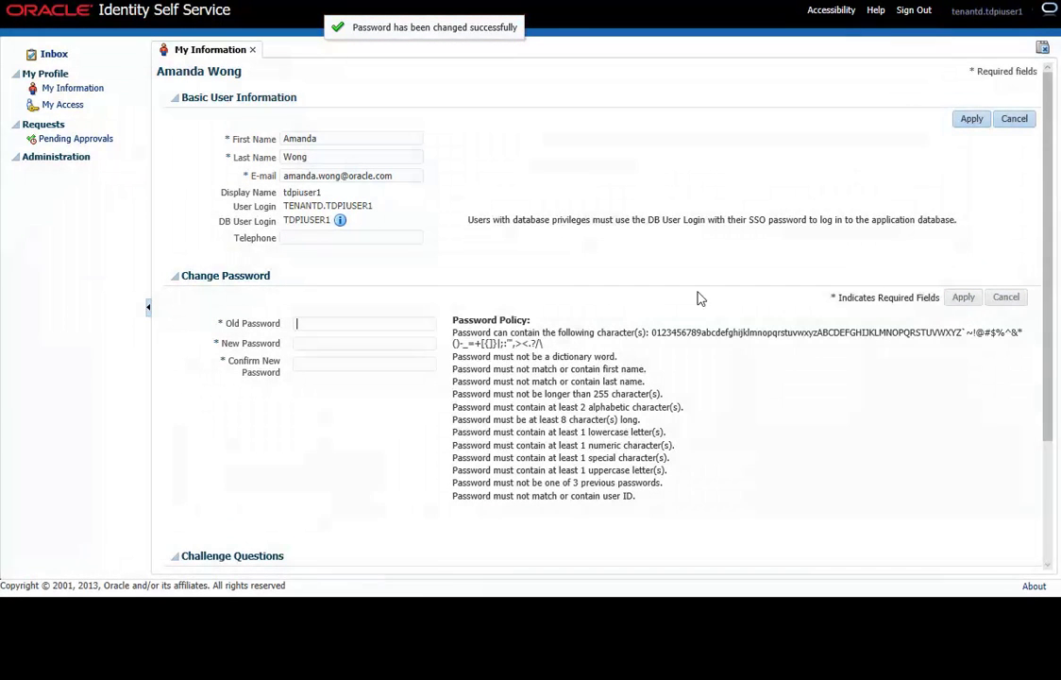
click(176, 277)
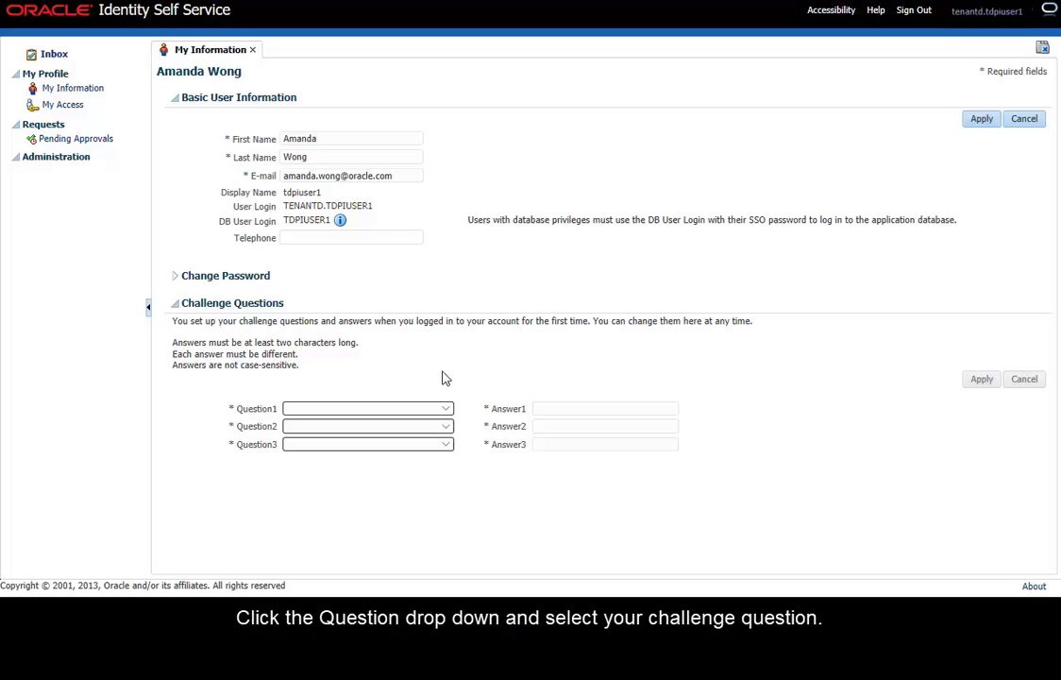
Set the challenge questions to mother's maiden name, favorite color and pet's name, enter an answer for each, and apply them
click(447, 409)
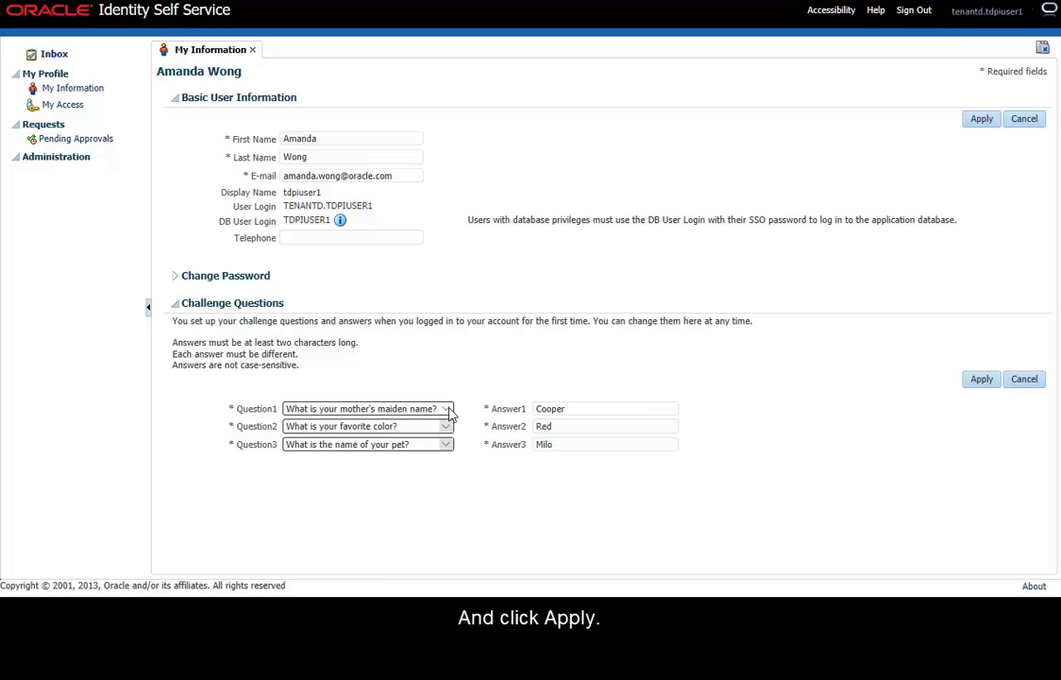
click(982, 379)
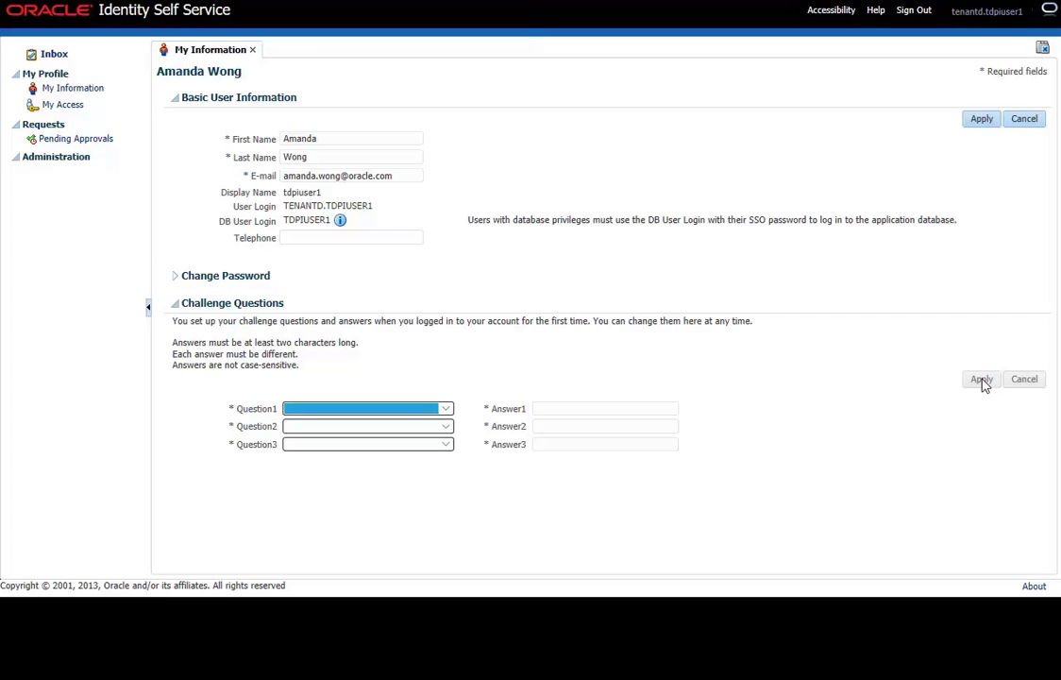
Revoke the testfd.multibiz role from the account's own access and refresh the roles list
click(64, 104)
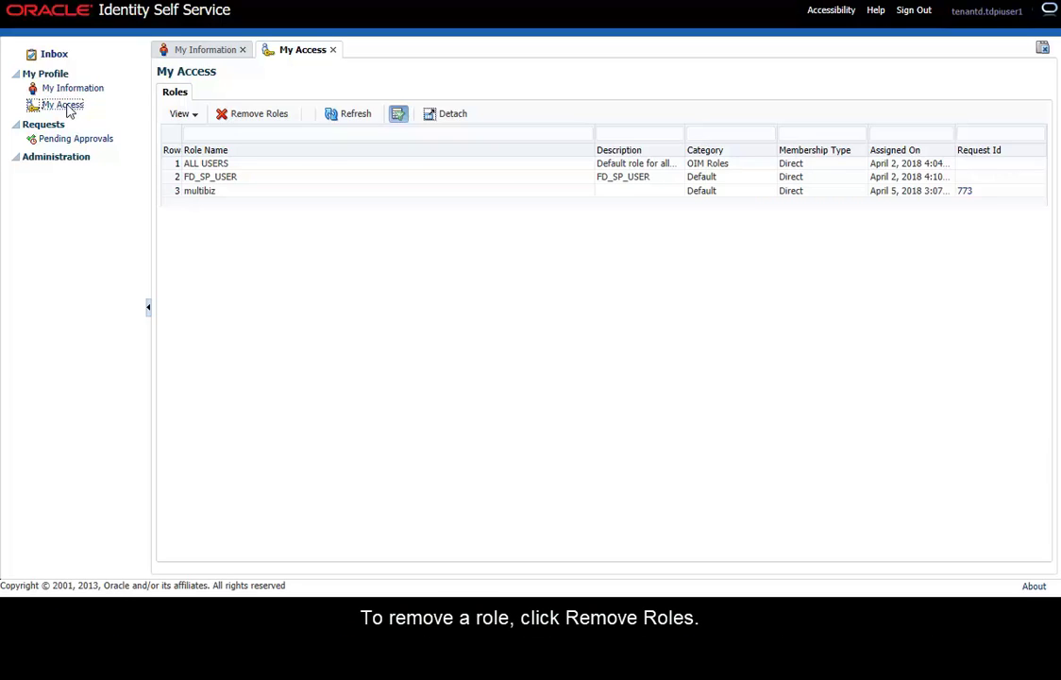
click(272, 113)
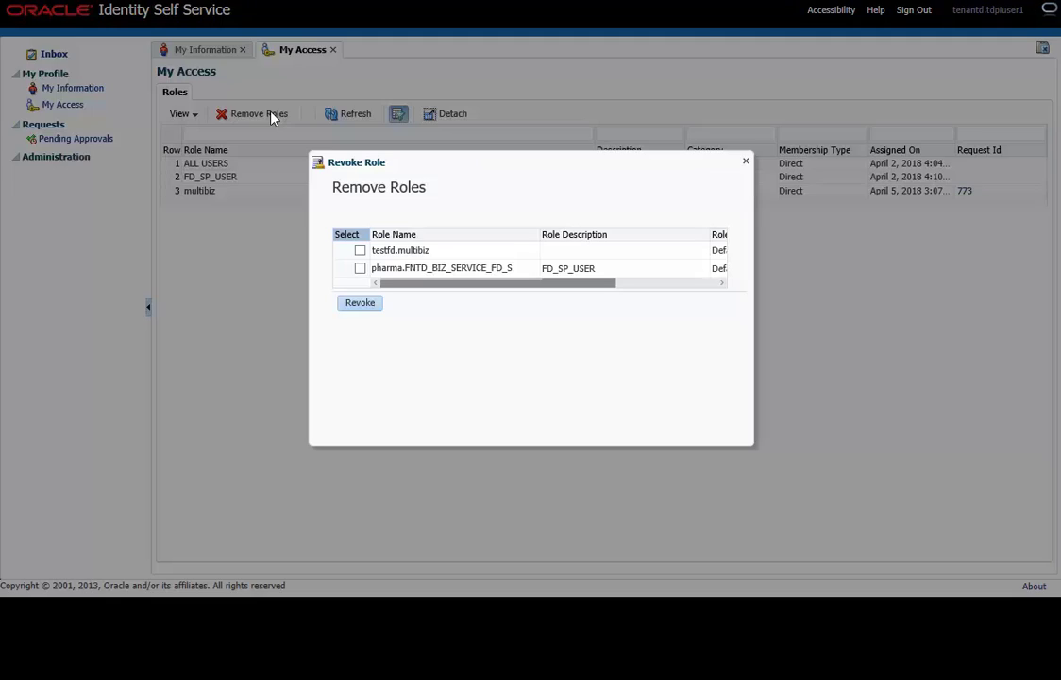
click(360, 251)
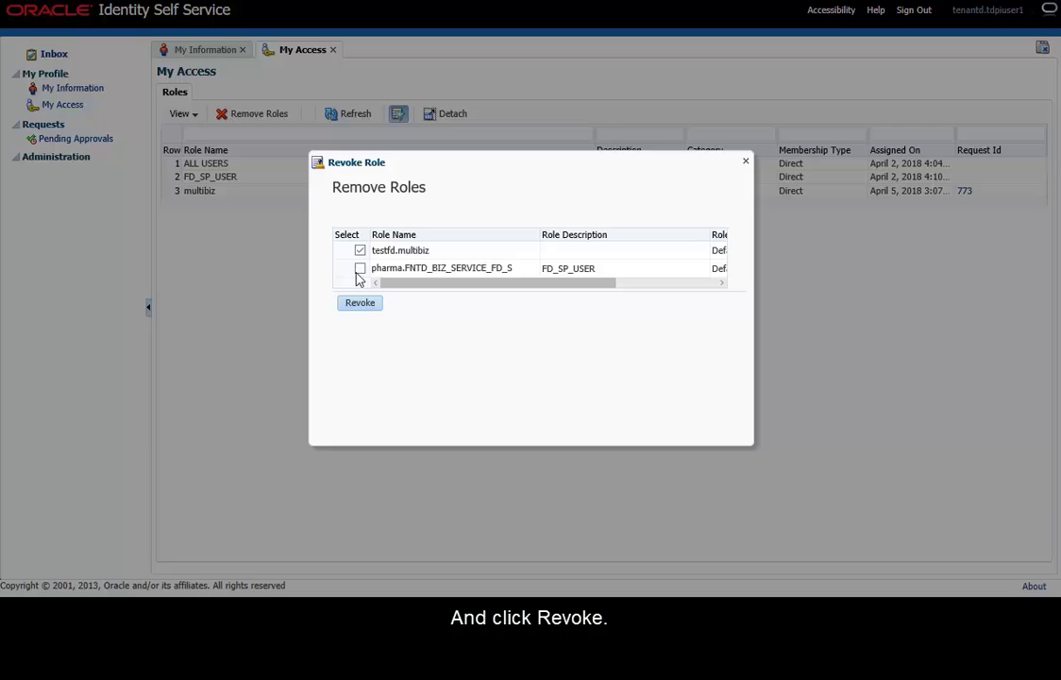
click(357, 306)
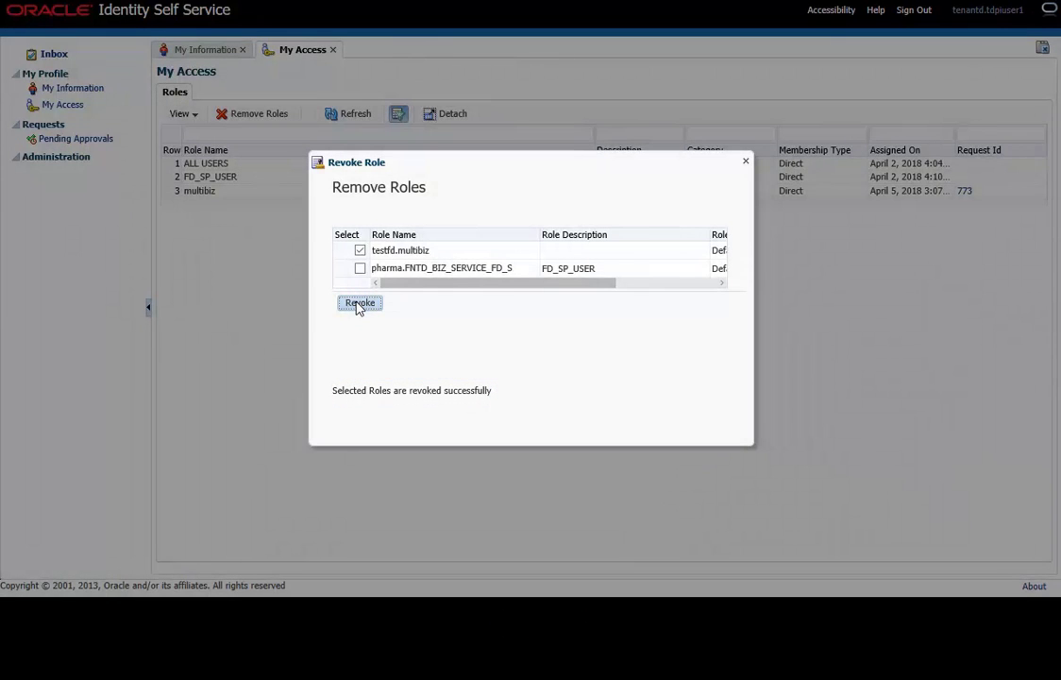
click(746, 162)
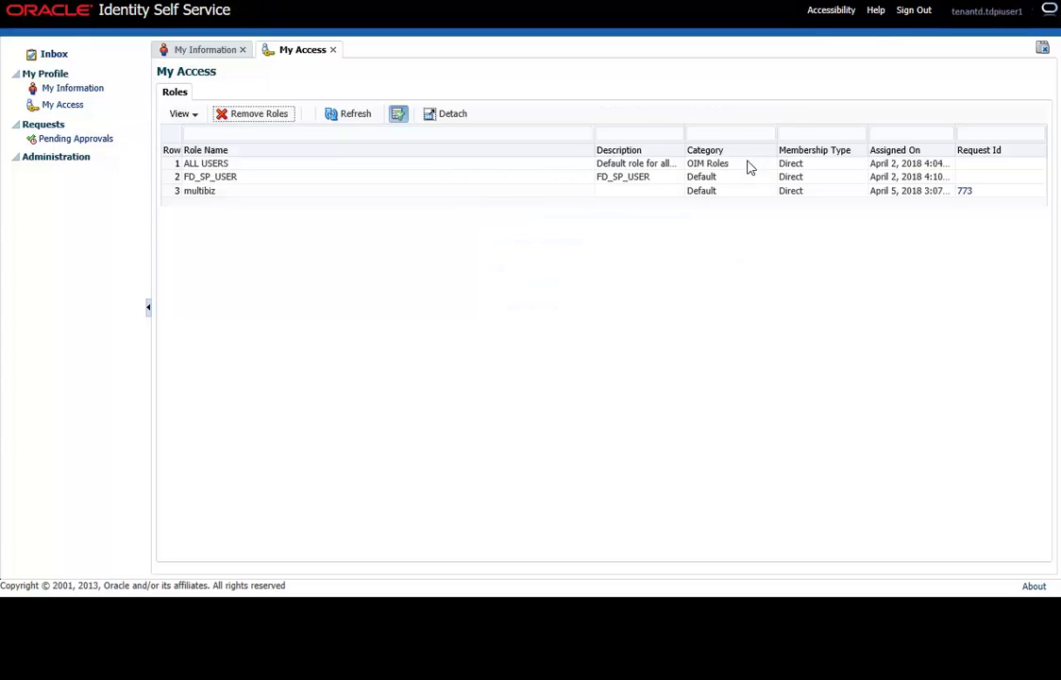
click(350, 117)
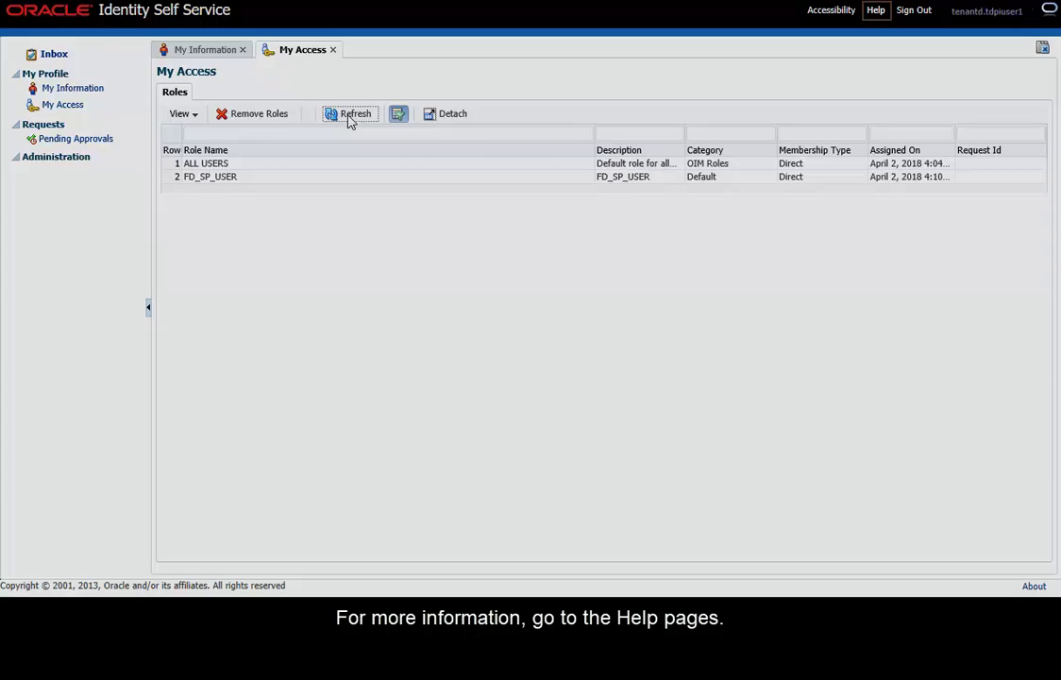